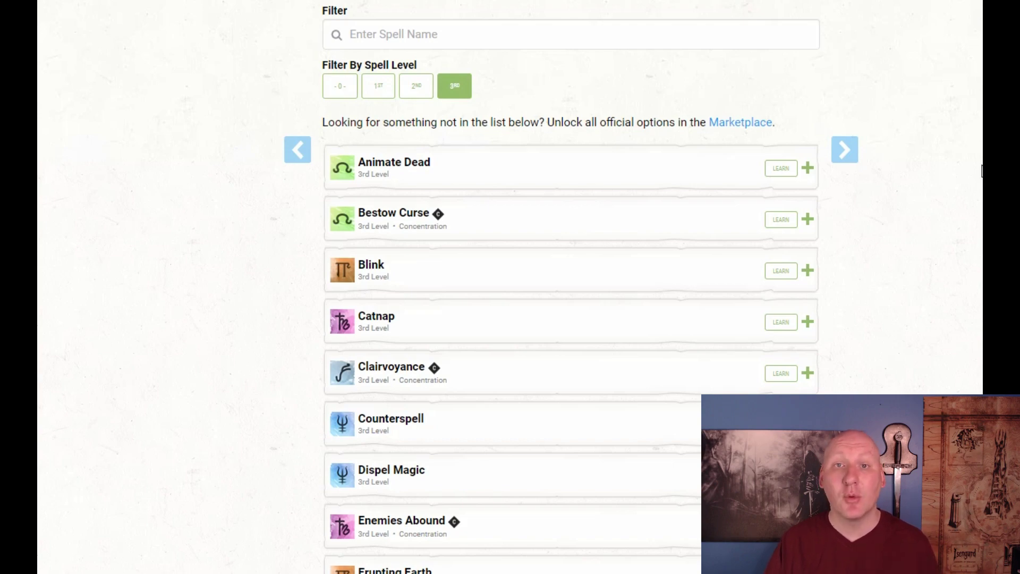
Learn the 3rd-level wizard spells Leomund's Tiny Hut and Hypnotic Pattern, and prepare Hypnotic Pattern
{"action": "scroll", "coordinate": [981, 170], "scroll_direction": "down", "scroll_amount": 17}
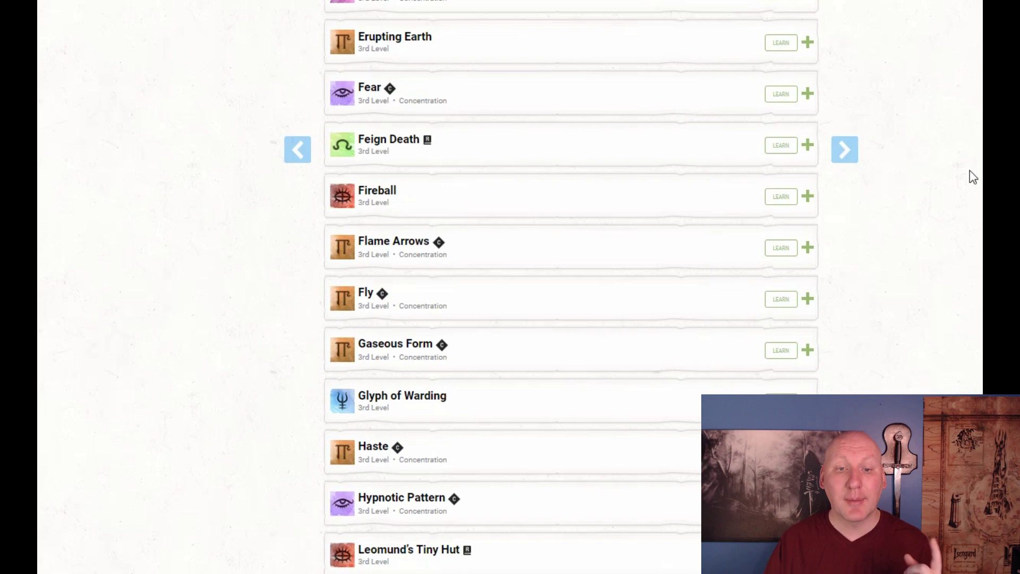
{"action": "left_click", "coordinate": [779, 175]}
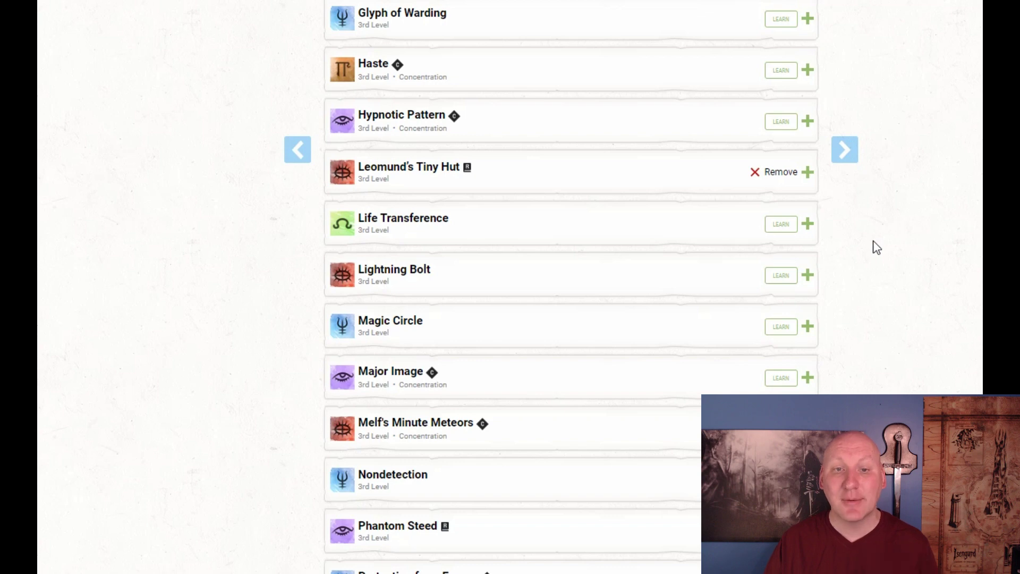
{"action": "scroll", "coordinate": [875, 247], "scroll_direction": "up", "scroll_amount": 1}
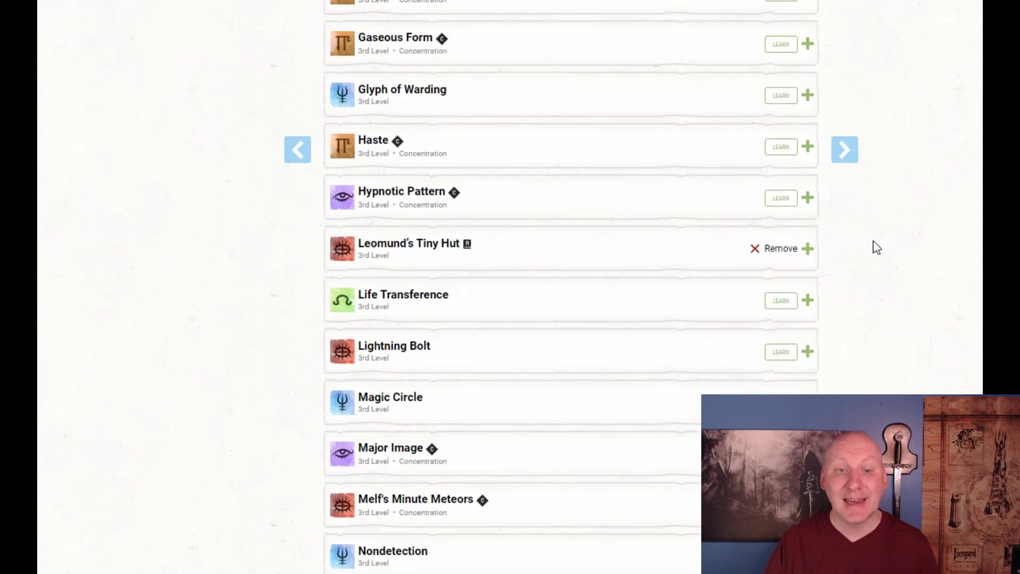
{"action": "left_click", "coordinate": [781, 196]}
{"action": "left_click", "coordinate": [807, 197]}
{"action": "scroll", "coordinate": [924, 242], "scroll_direction": "down", "scroll_amount": 1}
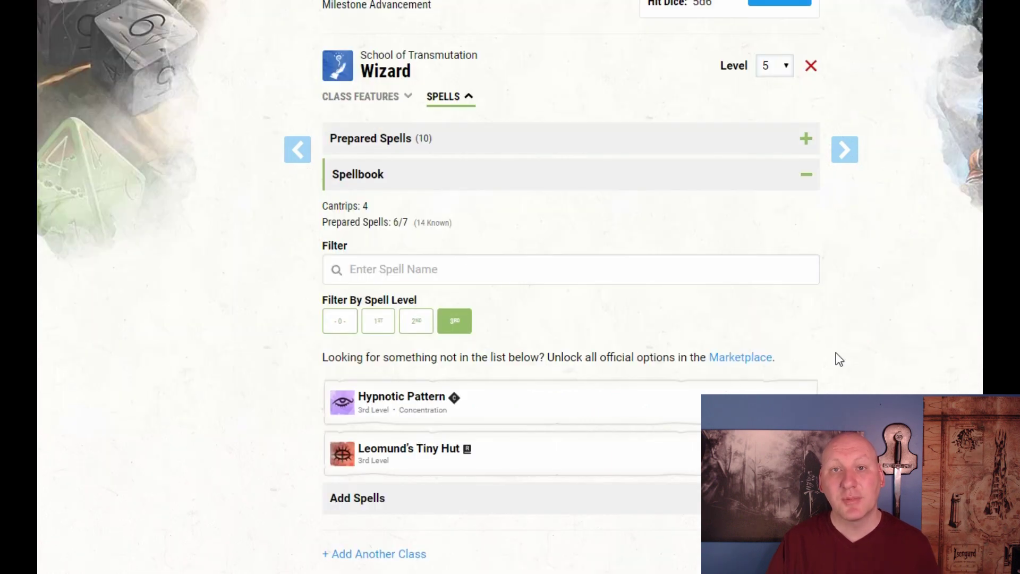
{"action": "left_click", "coordinate": [781, 388]}
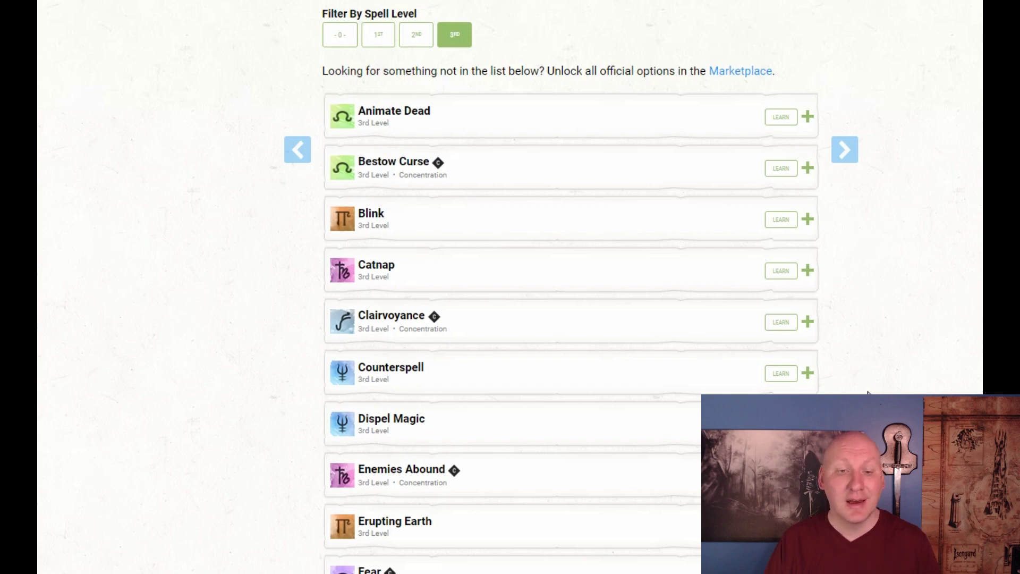
Learn the 3rd-level spell Phantom Steed and expand its description
{"action": "scroll", "coordinate": [867, 394], "scroll_direction": "down", "scroll_amount": 6}
{"action": "scroll", "coordinate": [864, 394], "scroll_direction": "down", "scroll_amount": 5}
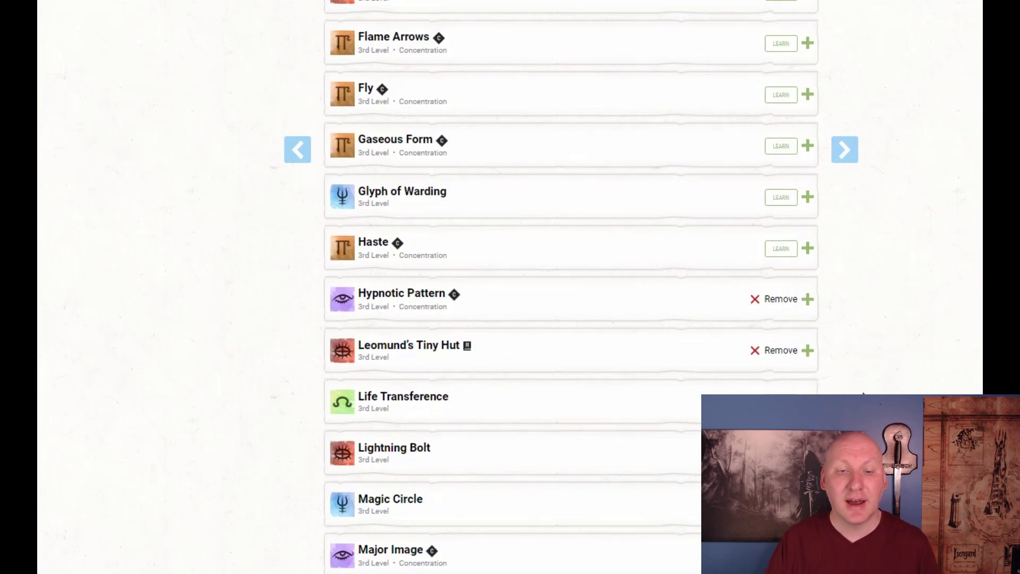
{"action": "scroll", "coordinate": [863, 394], "scroll_direction": "down", "scroll_amount": 7}
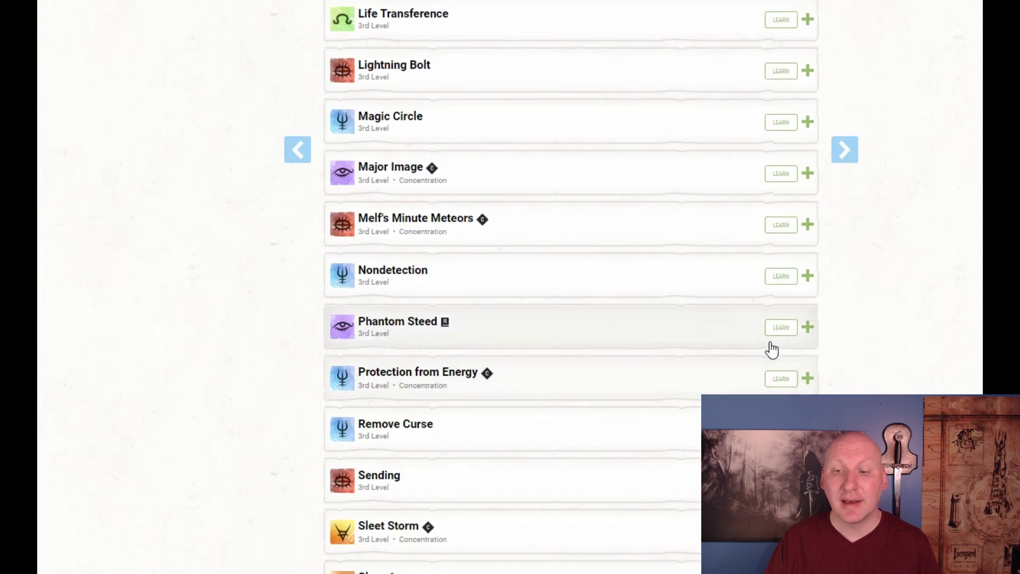
{"action": "left_click", "coordinate": [776, 330]}
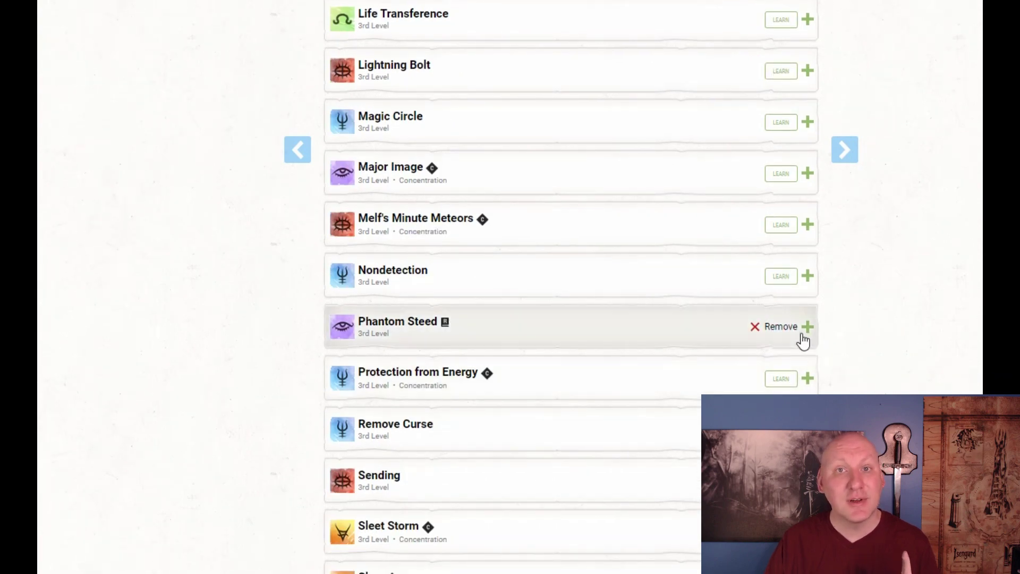
{"action": "left_click", "coordinate": [802, 335]}
{"action": "scroll", "coordinate": [866, 359], "scroll_direction": "down", "scroll_amount": 4}
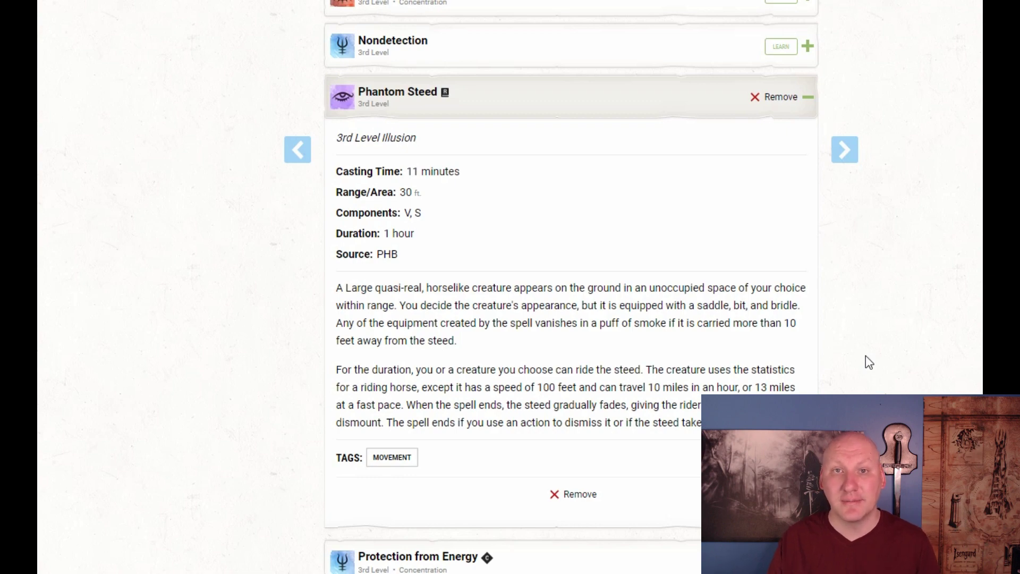
Learn the 3rd-level spell Counterspell and prepare it in the spellbook
{"action": "scroll", "coordinate": [867, 380], "scroll_direction": "up", "scroll_amount": 7}
{"action": "scroll", "coordinate": [872, 381], "scroll_direction": "up", "scroll_amount": 10}
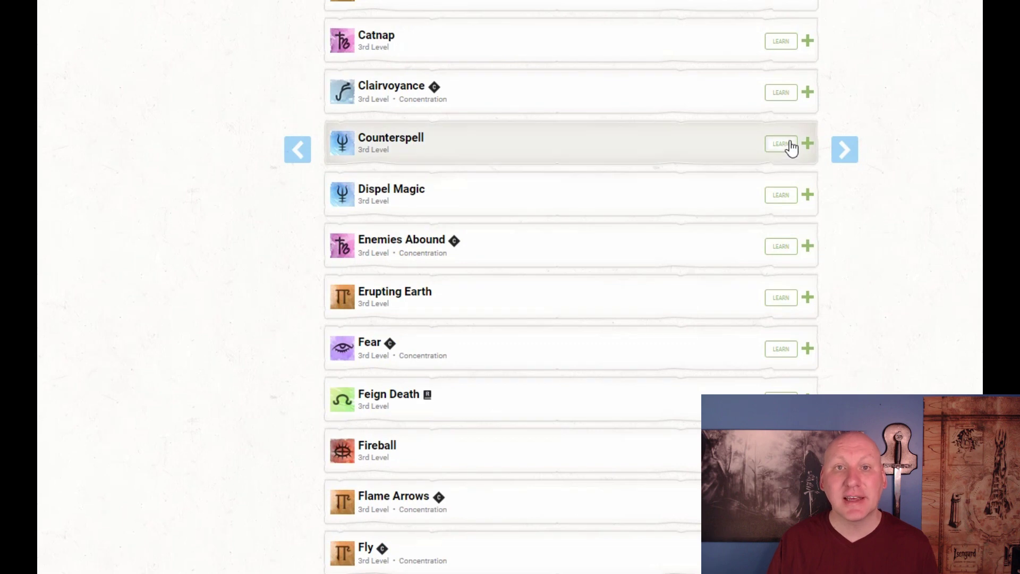
{"action": "left_click", "coordinate": [788, 144]}
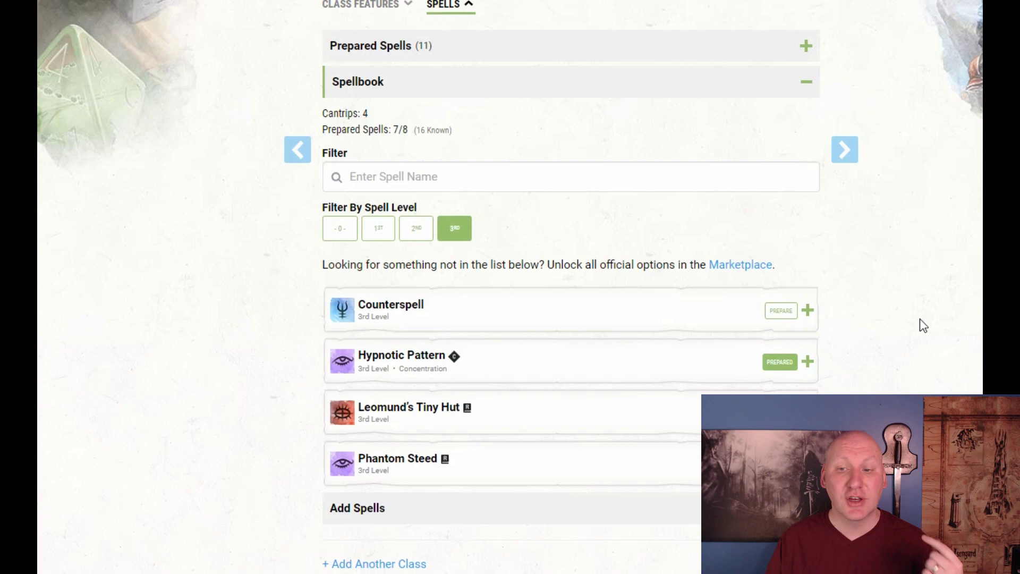
{"action": "left_click", "coordinate": [777, 312]}
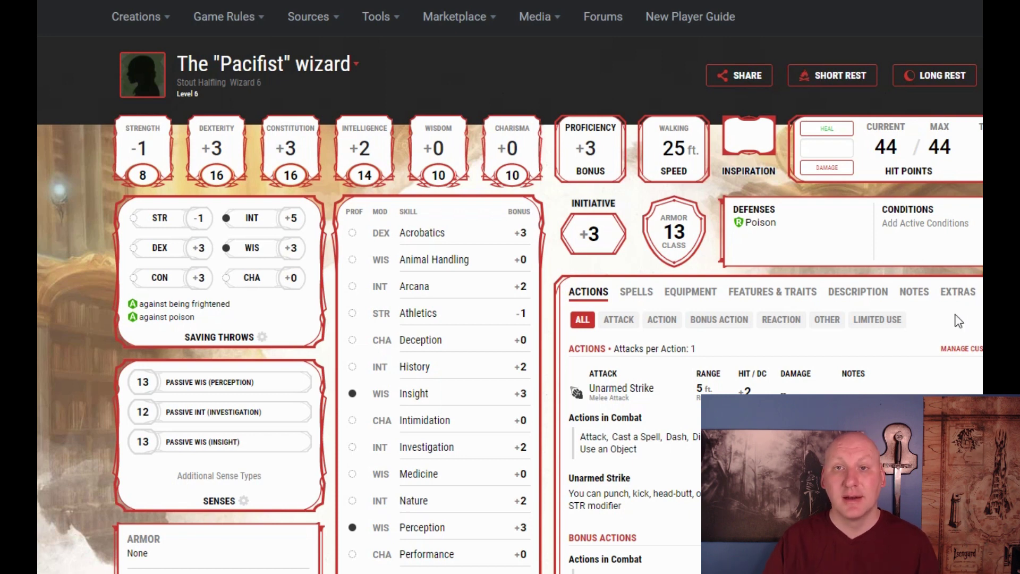
Return from the character sheet to editing the wizard and learn the 4th-level spell Polymorph
{"action": "left_click", "coordinate": [333, 63]}
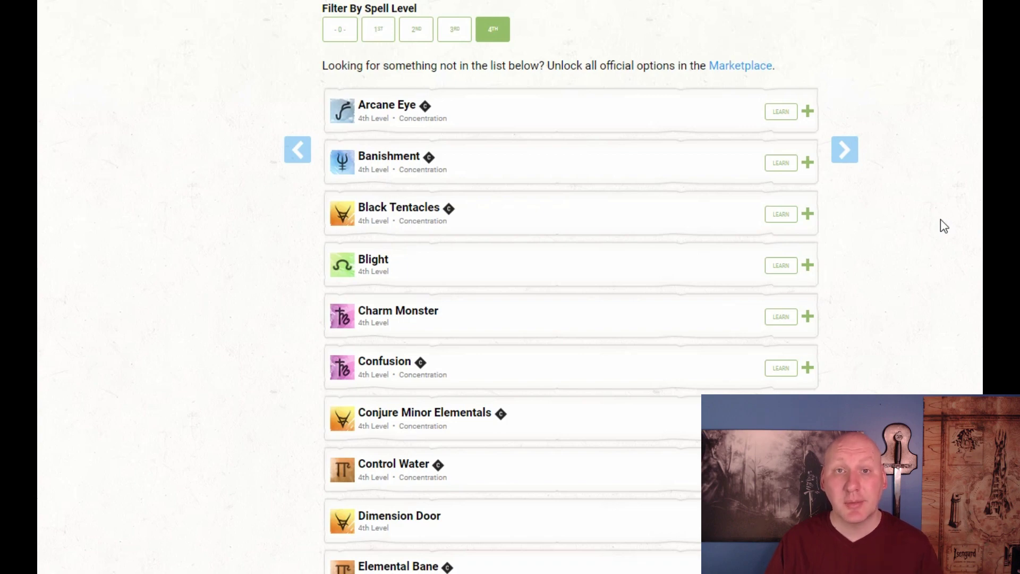
{"action": "scroll", "coordinate": [943, 226], "scroll_direction": "down", "scroll_amount": 14}
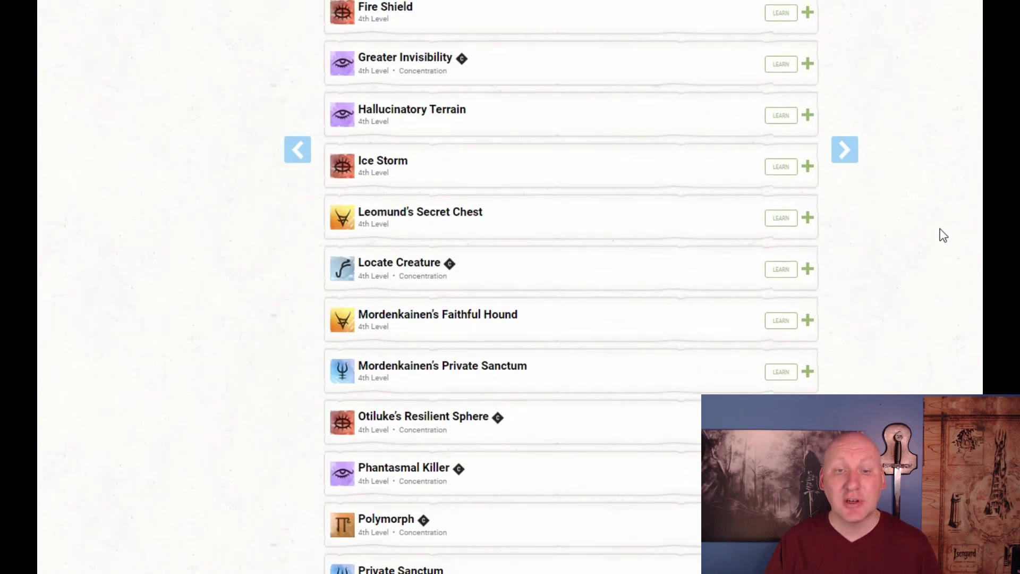
{"action": "scroll", "coordinate": [939, 234], "scroll_direction": "down", "scroll_amount": 6}
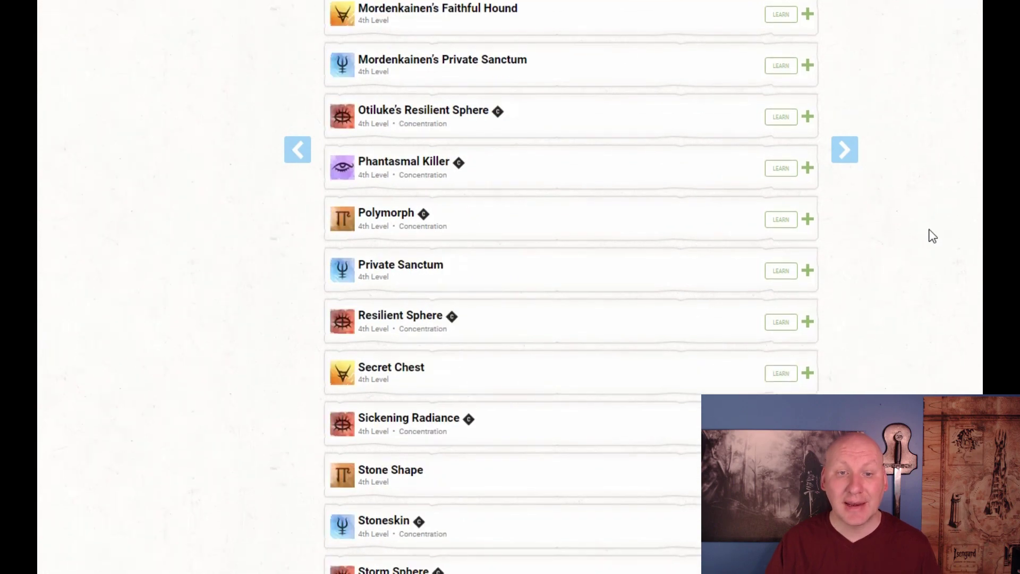
{"action": "left_click", "coordinate": [781, 223]}
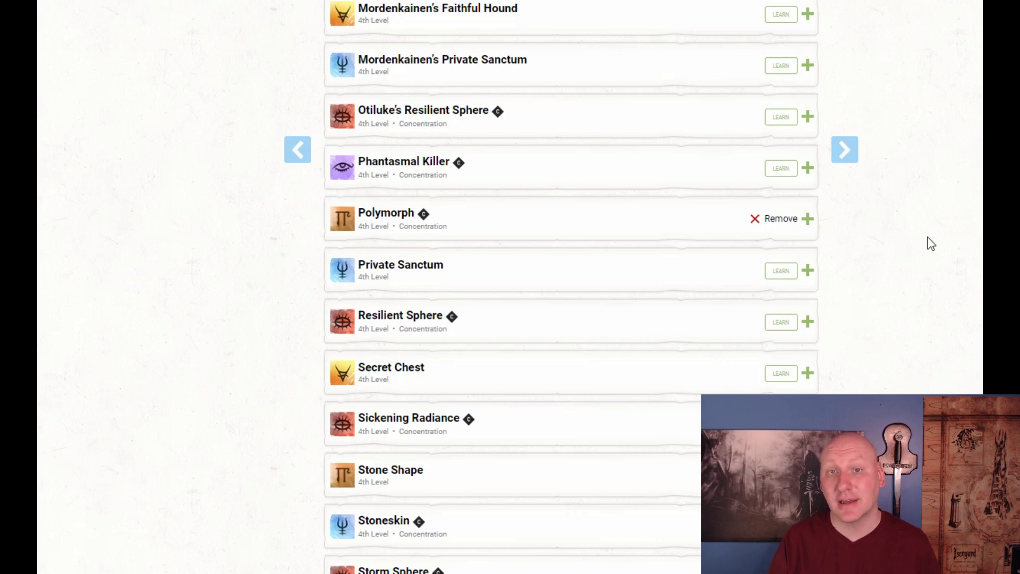
Set the wizard's class level to 8
{"action": "scroll", "coordinate": [931, 243], "scroll_direction": "down", "scroll_amount": 5}
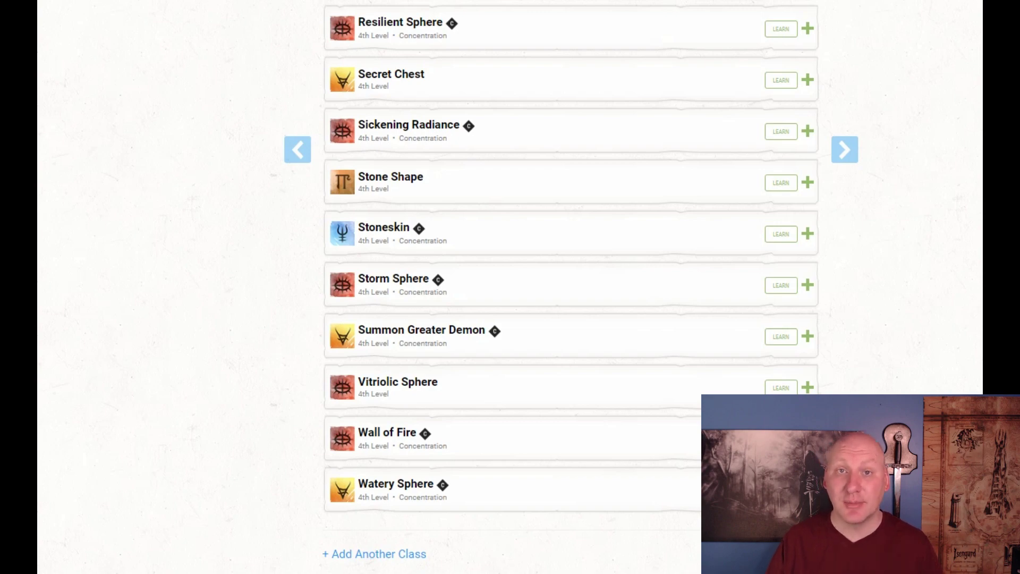
{"action": "scroll", "coordinate": [571, 287], "scroll_direction": "up", "scroll_amount": 20}
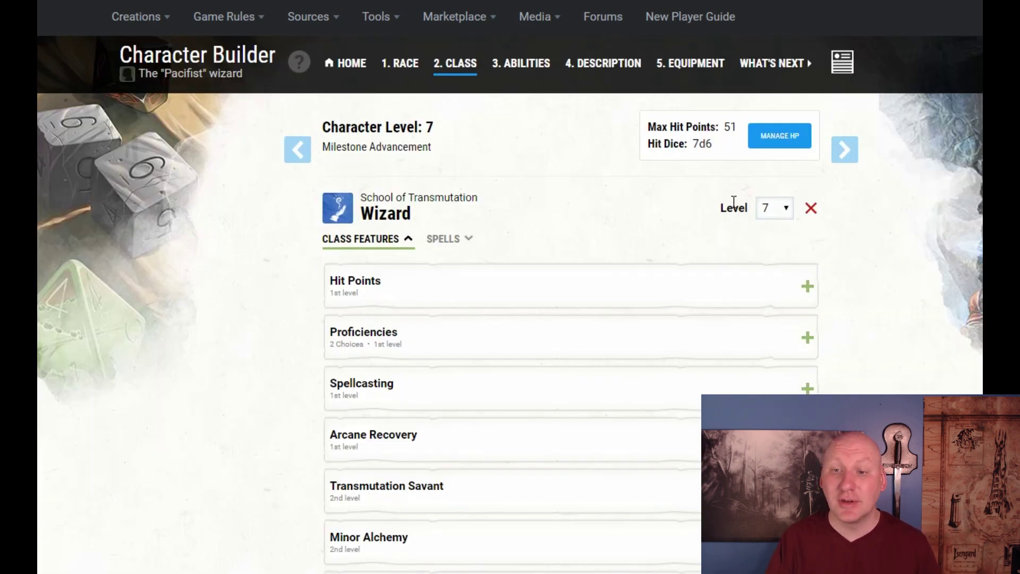
{"action": "left_click", "coordinate": [781, 210]}
{"action": "left_click", "coordinate": [779, 326]}
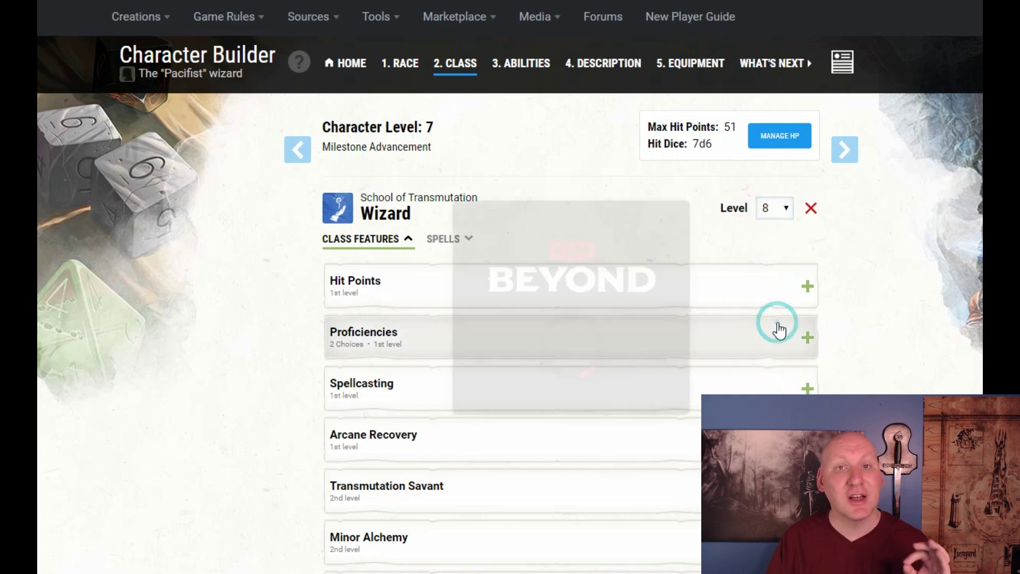
Choose Ability Score Improvement for the 8th-level class feature and assign both increases to Intelligence Score
{"action": "scroll", "coordinate": [777, 329], "scroll_direction": "down", "scroll_amount": 5}
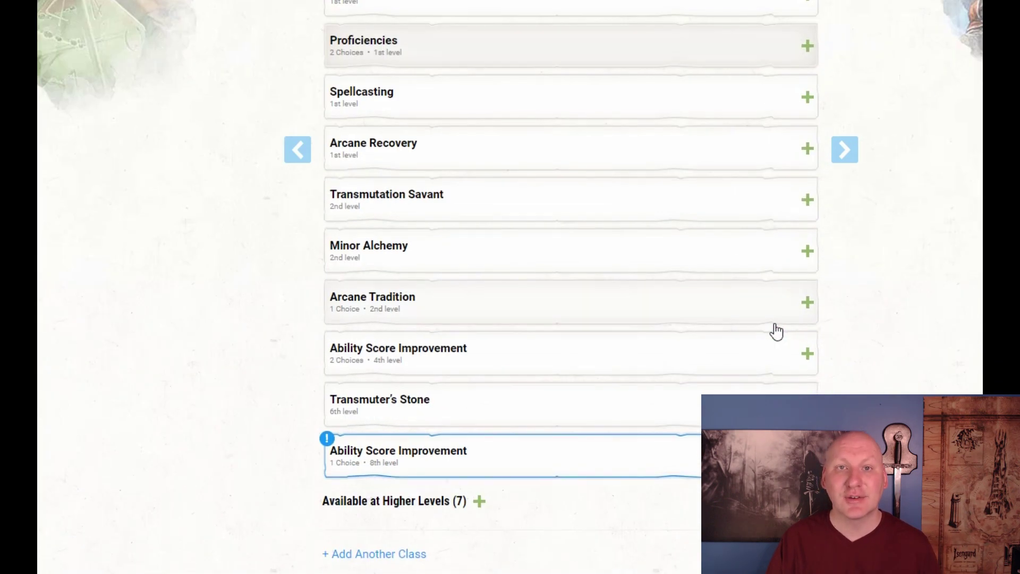
{"action": "left_click", "coordinate": [776, 455]}
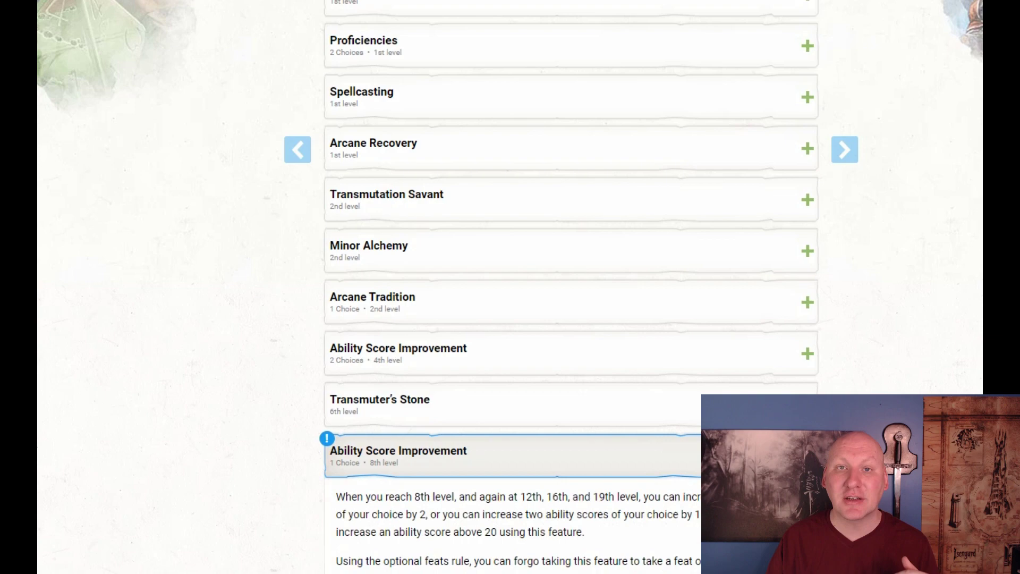
{"action": "scroll", "coordinate": [571, 287], "scroll_direction": "down", "scroll_amount": 3}
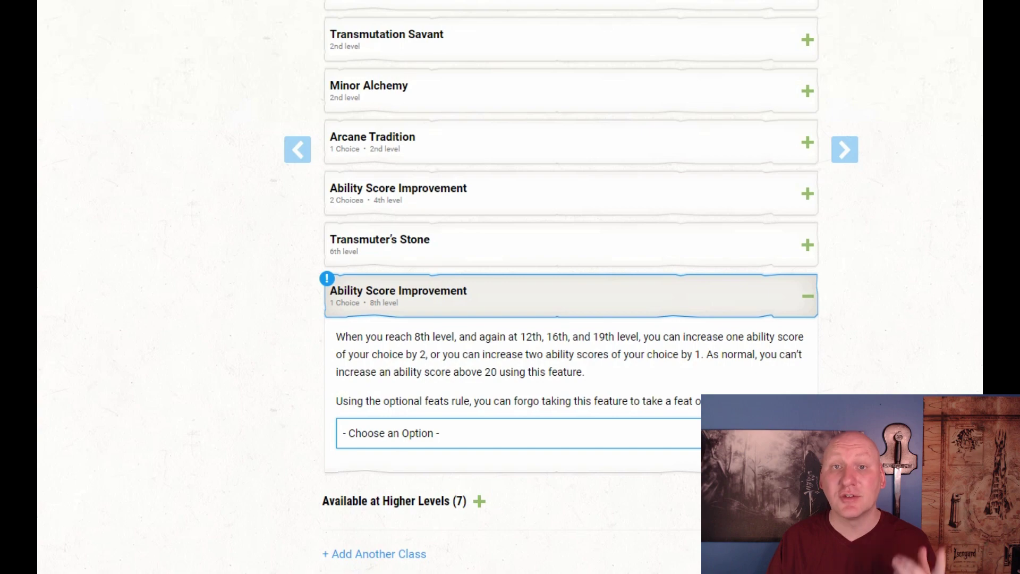
{"action": "key", "text": "Return"}
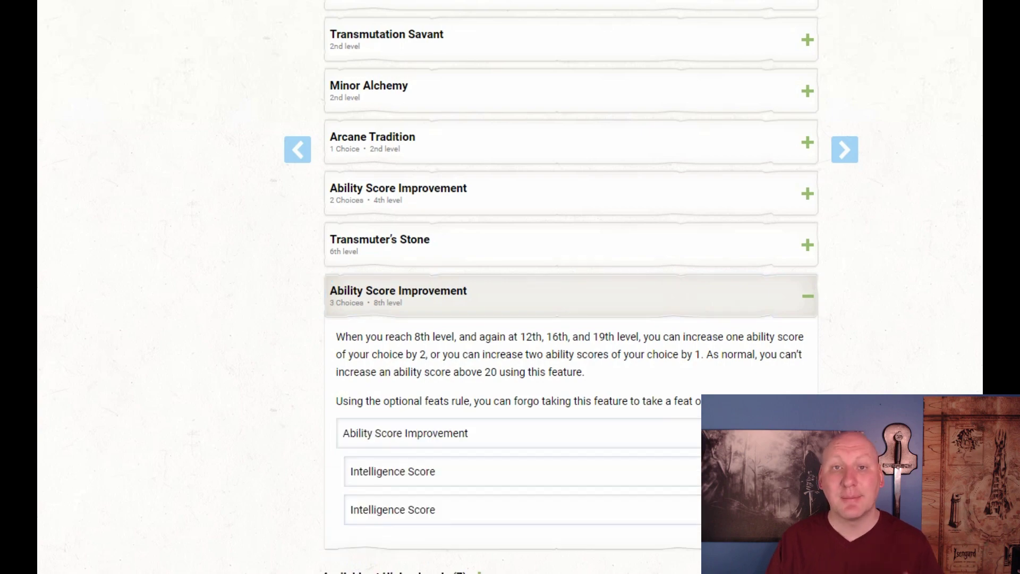
Learn the 4th-level wizard spells Arcane Eye and Dimension Door
{"action": "scroll", "coordinate": [598, 378], "scroll_direction": "up", "scroll_amount": 7}
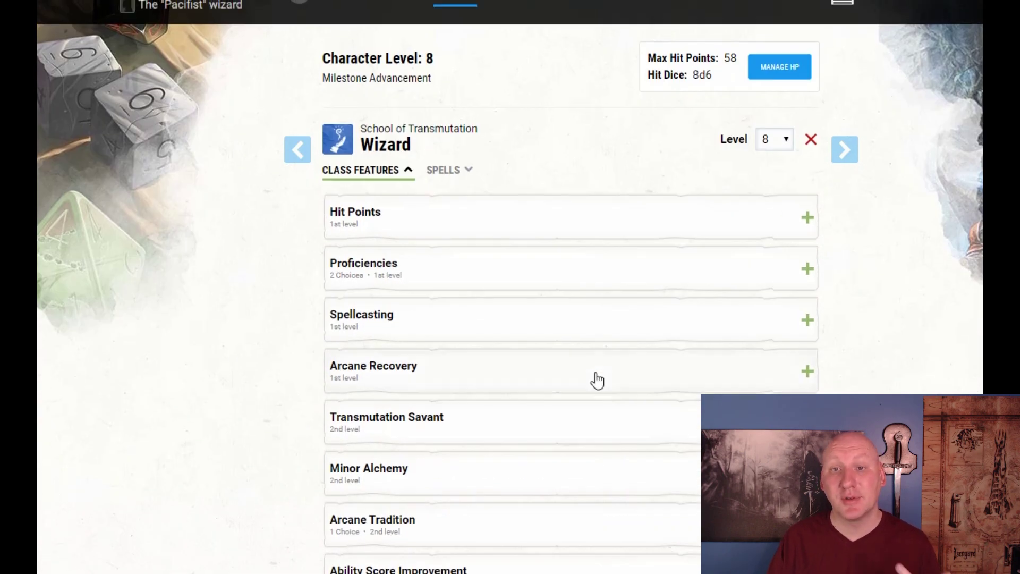
{"action": "left_click", "coordinate": [458, 169]}
{"action": "scroll", "coordinate": [925, 317], "scroll_direction": "down", "scroll_amount": 9}
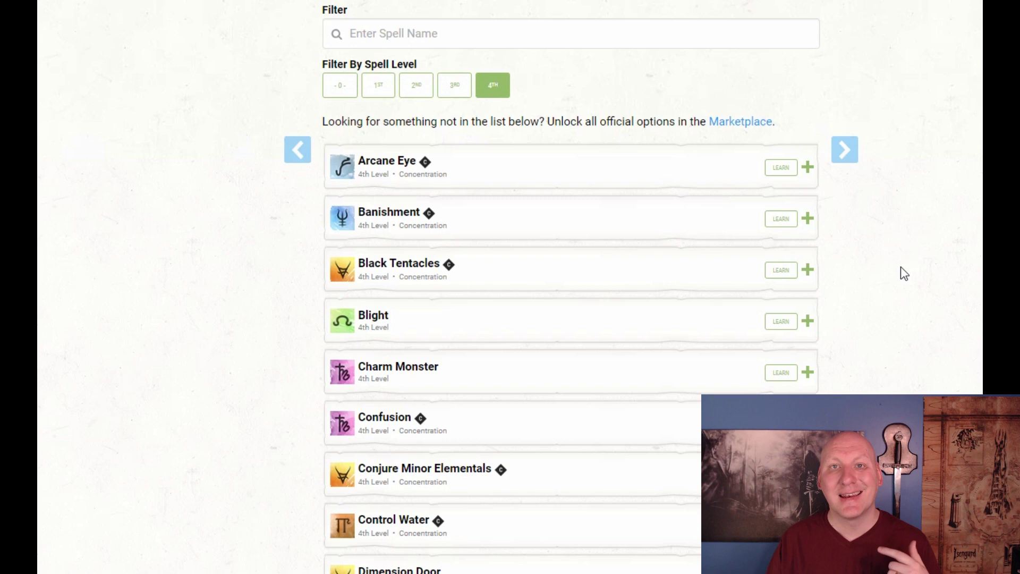
{"action": "left_click", "coordinate": [781, 168]}
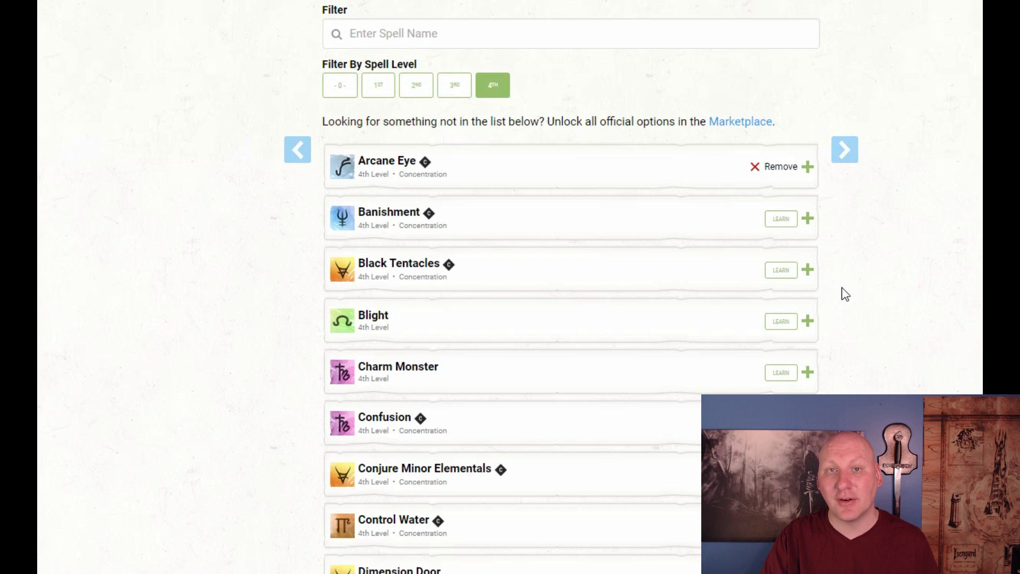
{"action": "scroll", "coordinate": [841, 287], "scroll_direction": "down", "scroll_amount": 5}
{"action": "left_click", "coordinate": [784, 272]}
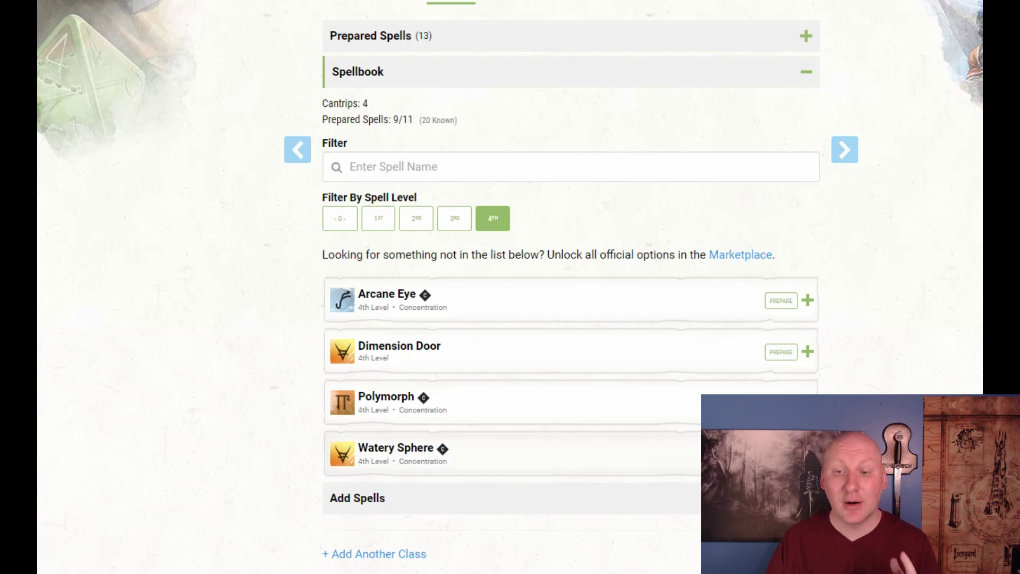
Filter the spellbook to 1st-level spells and prepare Absorb Elements
{"action": "triple_click", "coordinate": [402, 460]}
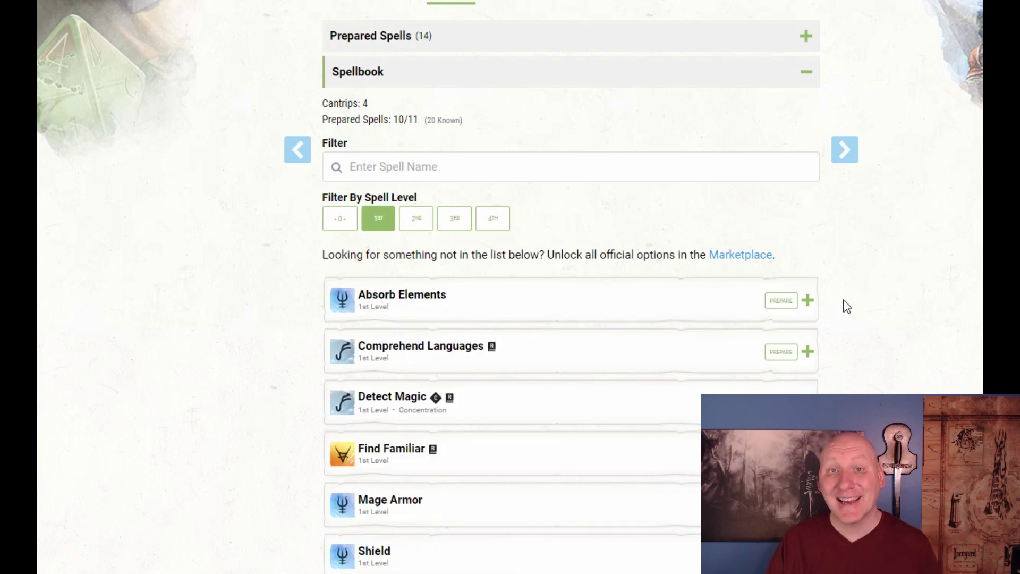
{"action": "left_click", "coordinate": [778, 302]}
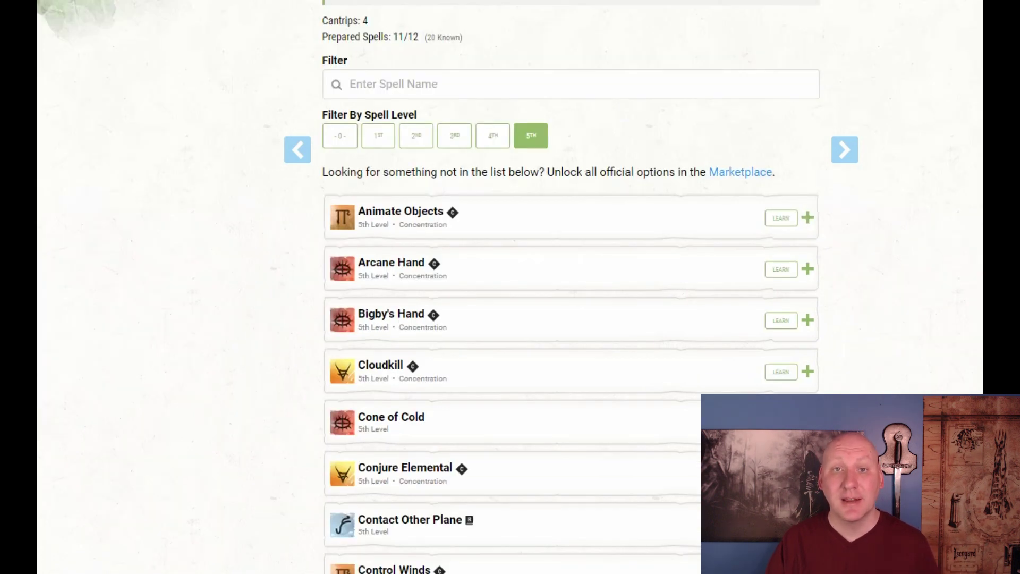
Learn the 5th-level wizard spell Wall of Force
{"action": "scroll", "coordinate": [571, 287], "scroll_direction": "down", "scroll_amount": 17}
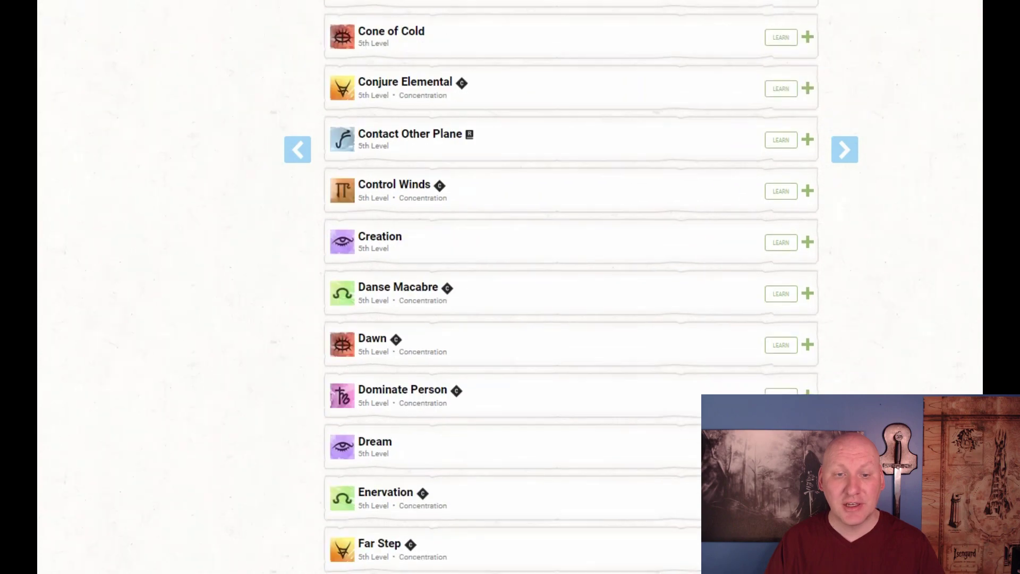
{"action": "scroll", "coordinate": [571, 287], "scroll_direction": "down", "scroll_amount": 2}
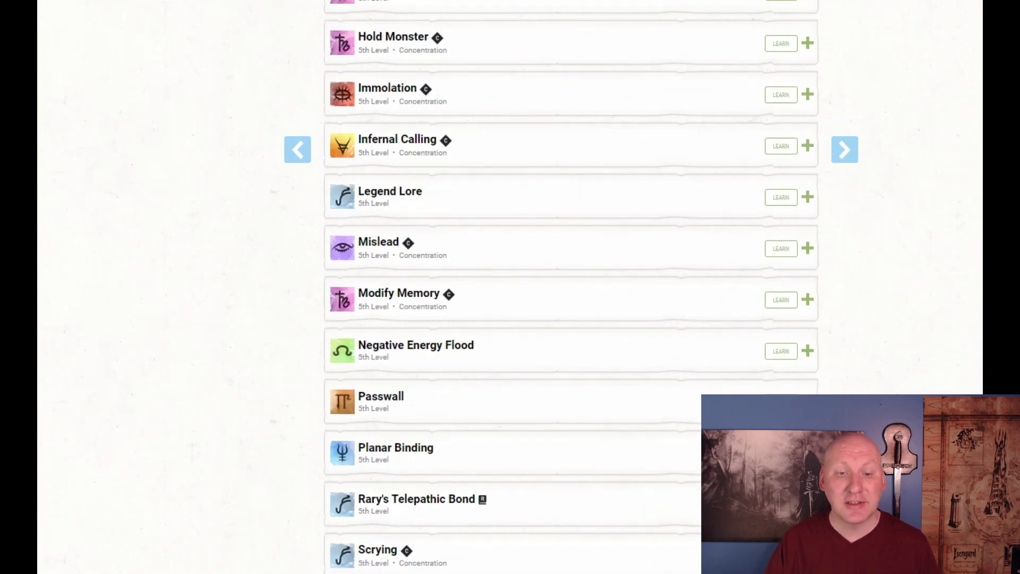
{"action": "scroll", "coordinate": [856, 341], "scroll_direction": "down", "scroll_amount": 3}
{"action": "scroll", "coordinate": [850, 350], "scroll_direction": "down", "scroll_amount": 9}
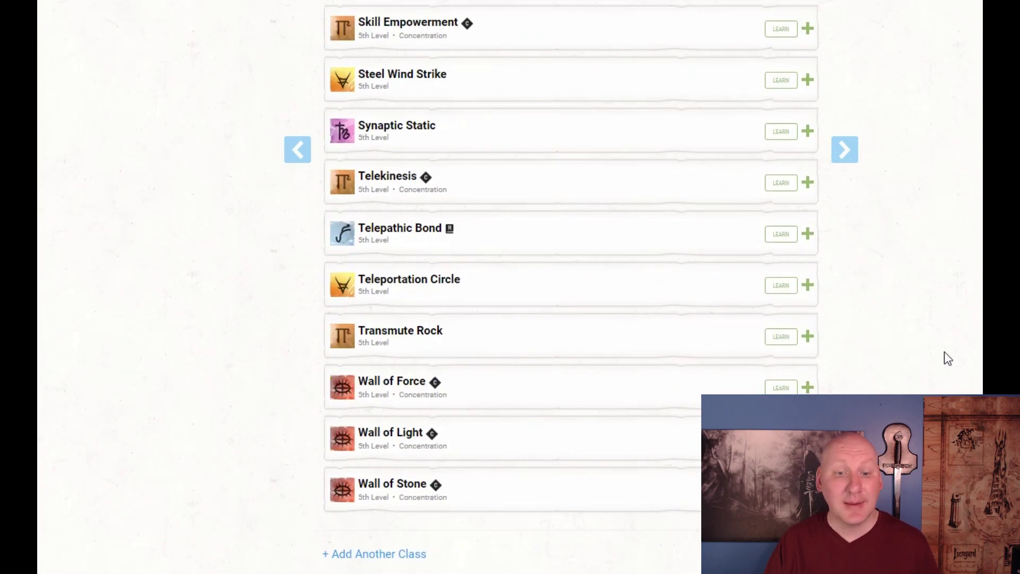
{"action": "left_click", "coordinate": [781, 386]}
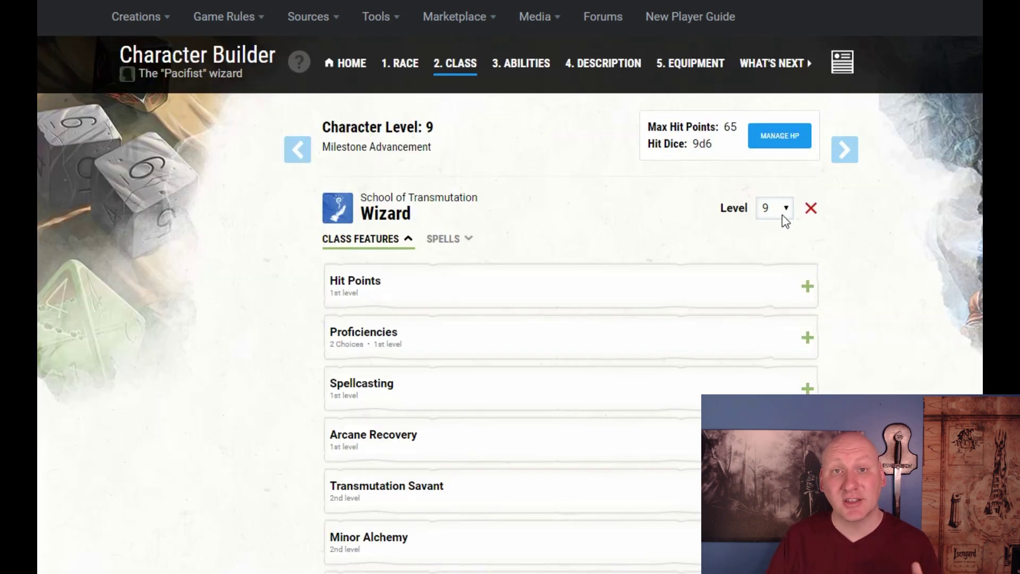
Raise the wizard's class level to 10 and collapse the Shapechanger feature's description
{"action": "left_click", "coordinate": [782, 214]}
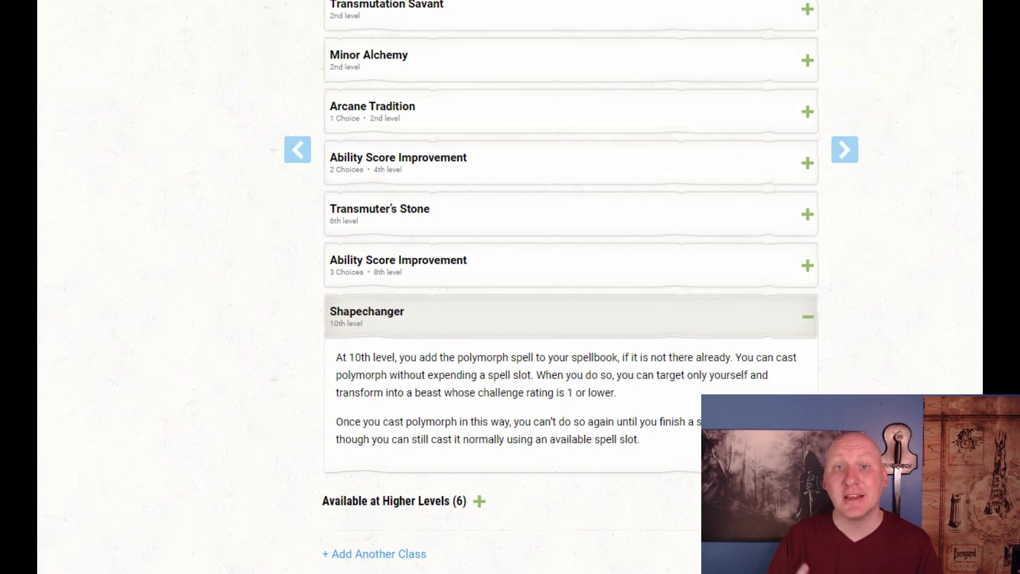
{"action": "left_click", "coordinate": [807, 317]}
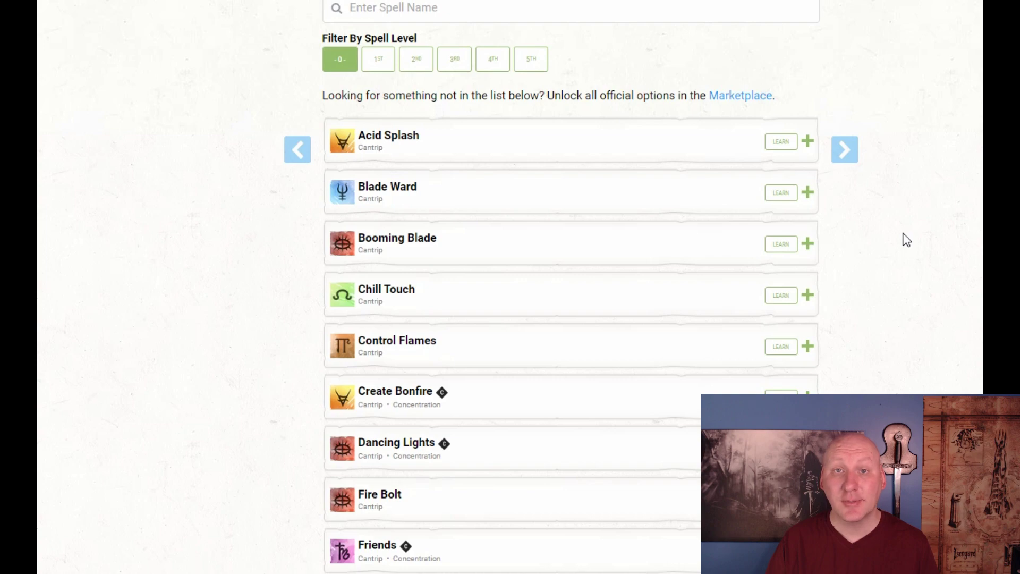
Learn the wizard cantrip Prestidigitation
{"action": "scroll", "coordinate": [906, 240], "scroll_direction": "down", "scroll_amount": 15}
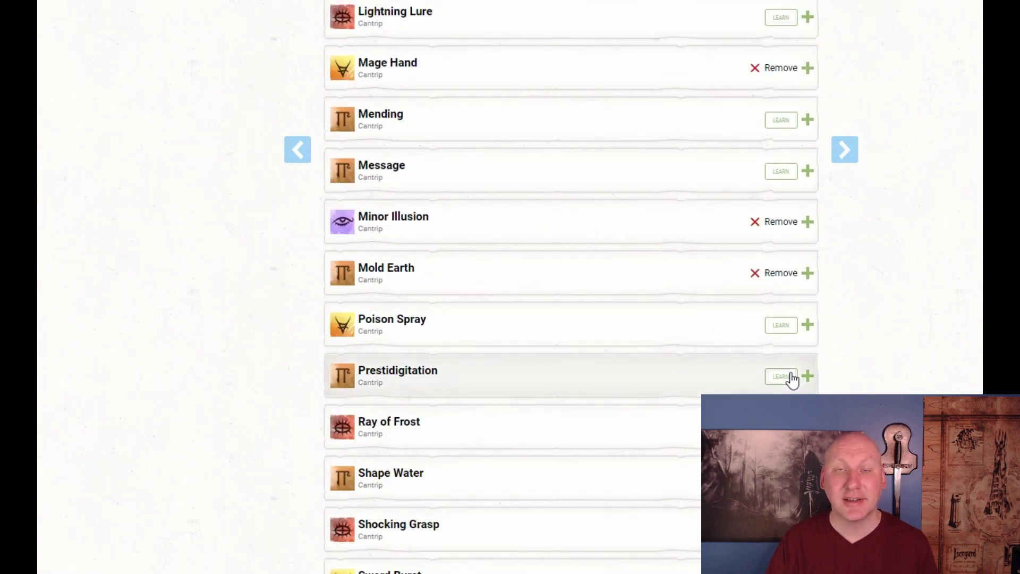
{"action": "left_click", "coordinate": [786, 376]}
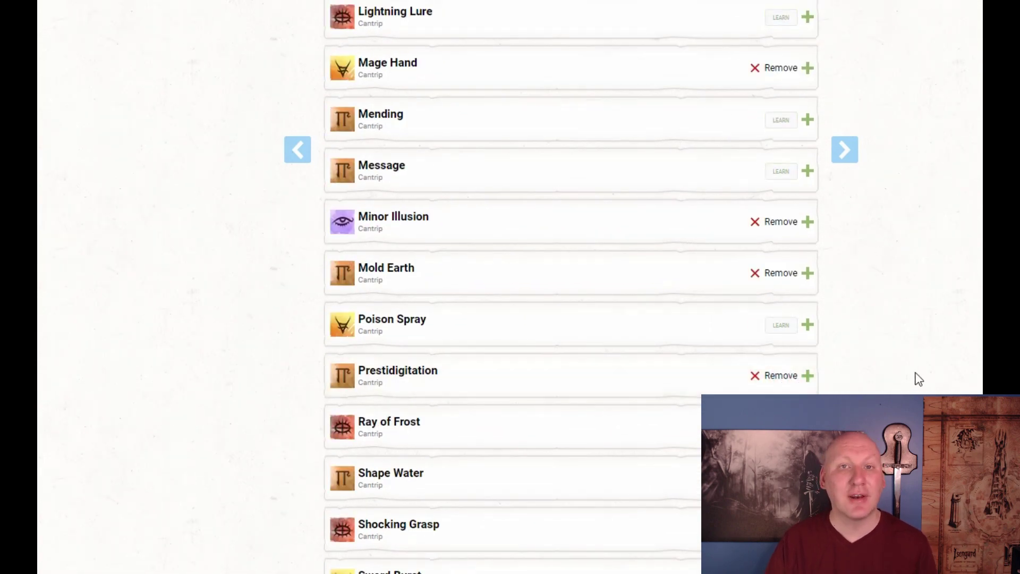
Filter the available spells to 5th level only and learn Telekinesis
{"action": "scroll", "coordinate": [915, 377], "scroll_direction": "up", "scroll_amount": 6}
{"action": "scroll", "coordinate": [916, 377], "scroll_direction": "up", "scroll_amount": 10}
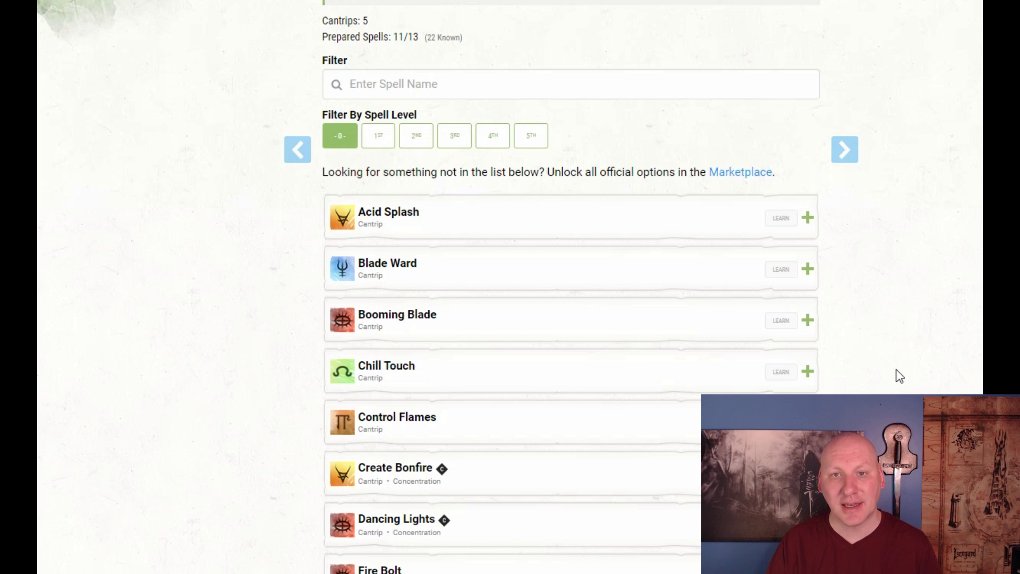
{"action": "left_click", "coordinate": [538, 144]}
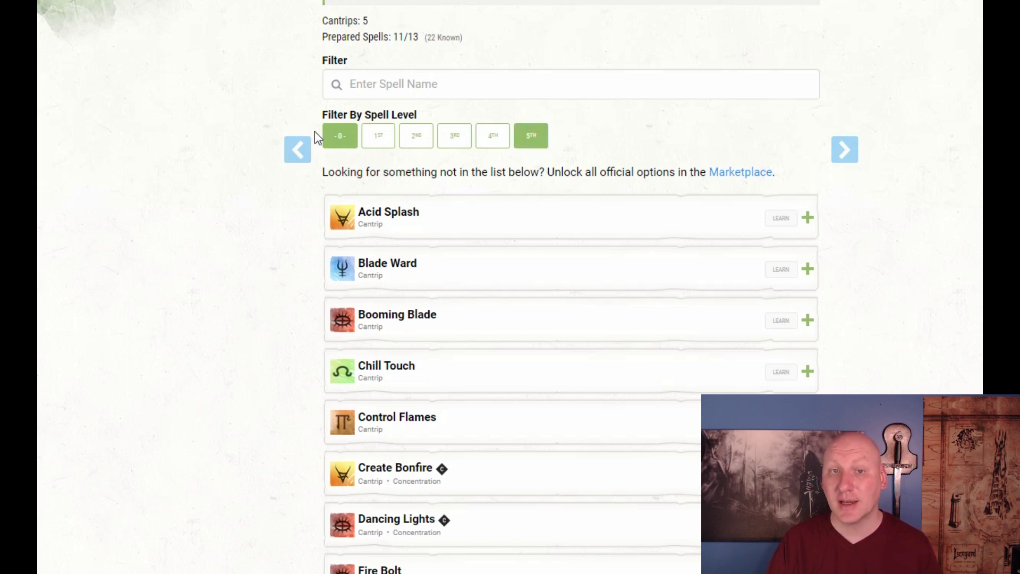
{"action": "scroll", "coordinate": [317, 137], "scroll_direction": "down", "scroll_amount": 10}
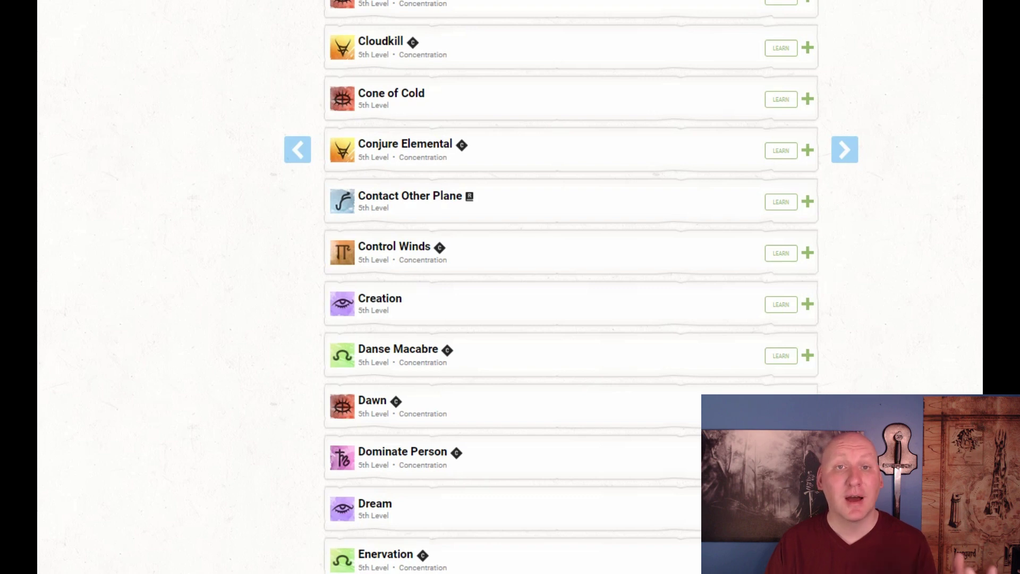
{"action": "scroll", "coordinate": [879, 305], "scroll_direction": "up", "scroll_amount": 6}
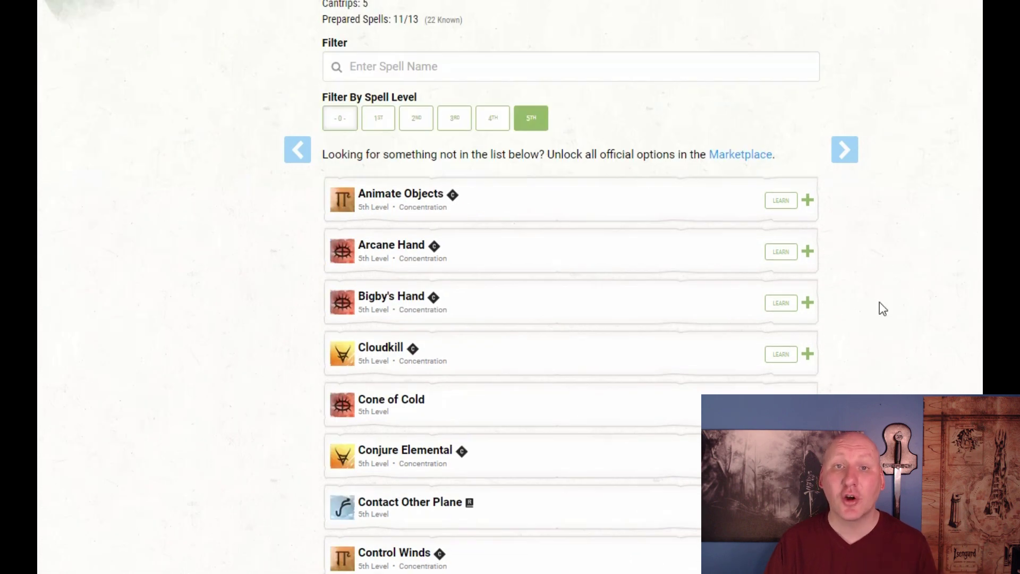
{"action": "left_click", "coordinate": [454, 118]}
{"action": "left_click", "coordinate": [516, 118]}
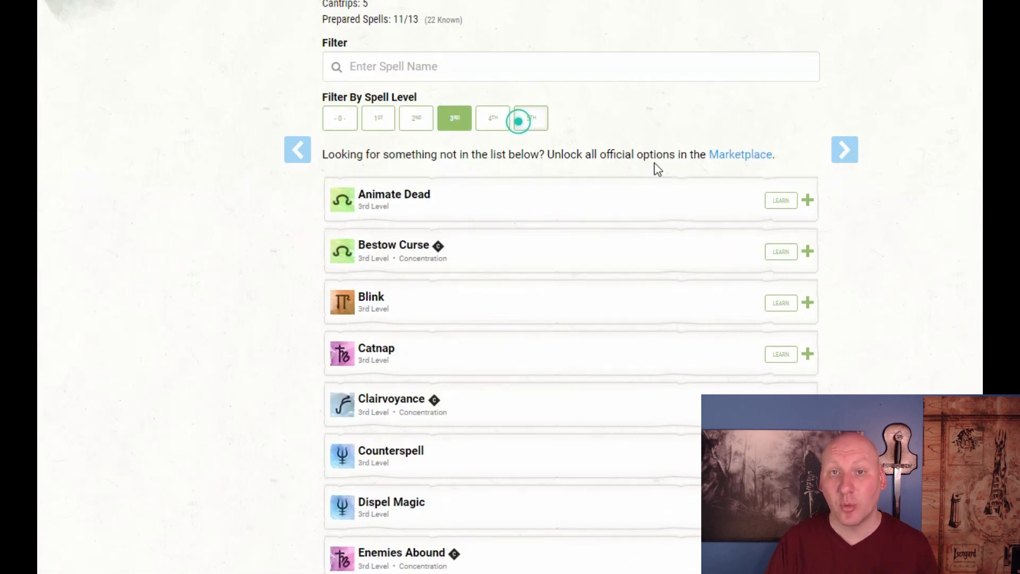
{"action": "scroll", "coordinate": [517, 127], "scroll_direction": "down", "scroll_amount": 10}
{"action": "scroll", "coordinate": [571, 265], "scroll_direction": "down", "scroll_amount": 15}
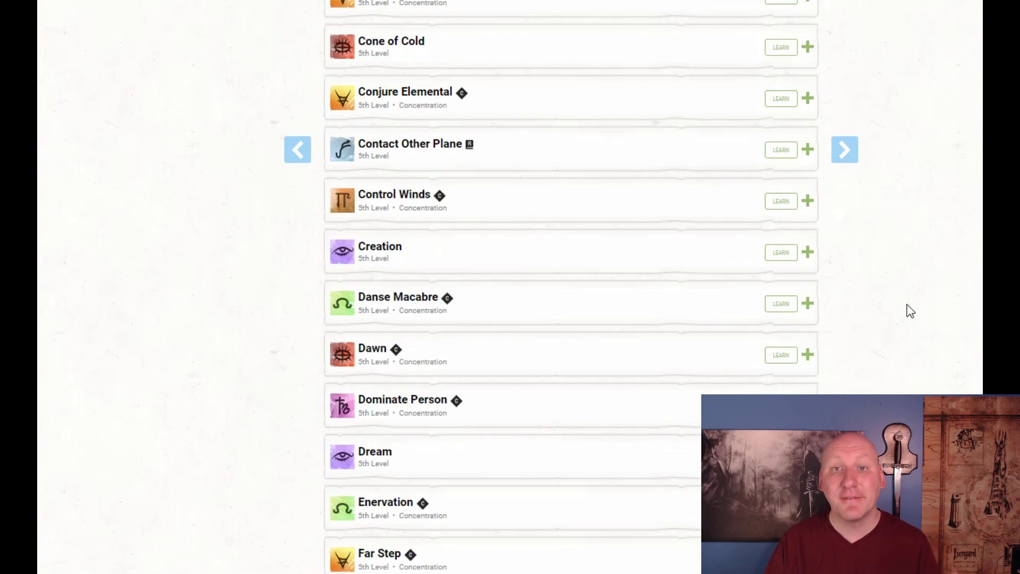
{"action": "scroll", "coordinate": [906, 307], "scroll_direction": "down", "scroll_amount": 20}
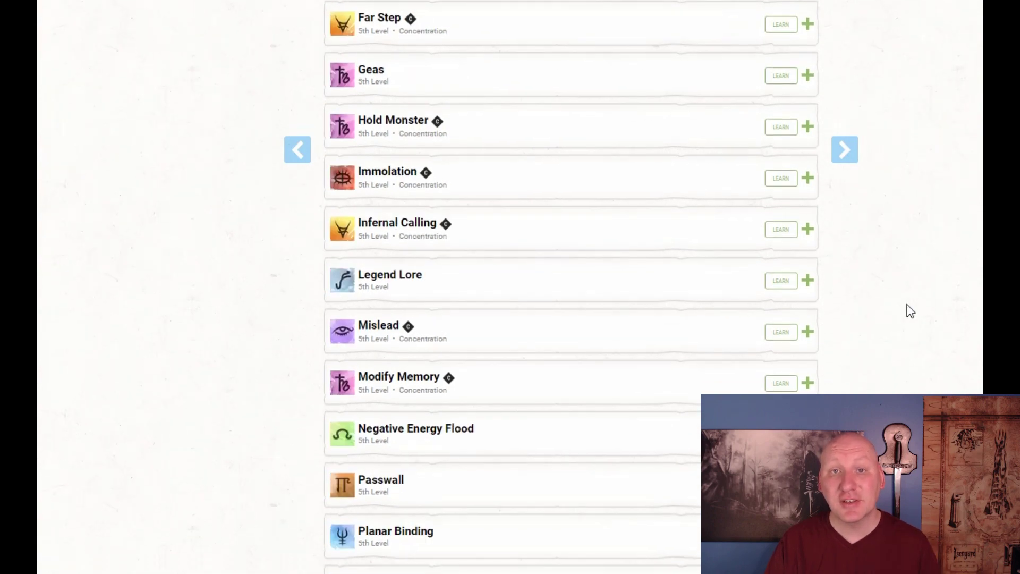
{"action": "left_click", "coordinate": [780, 184]}
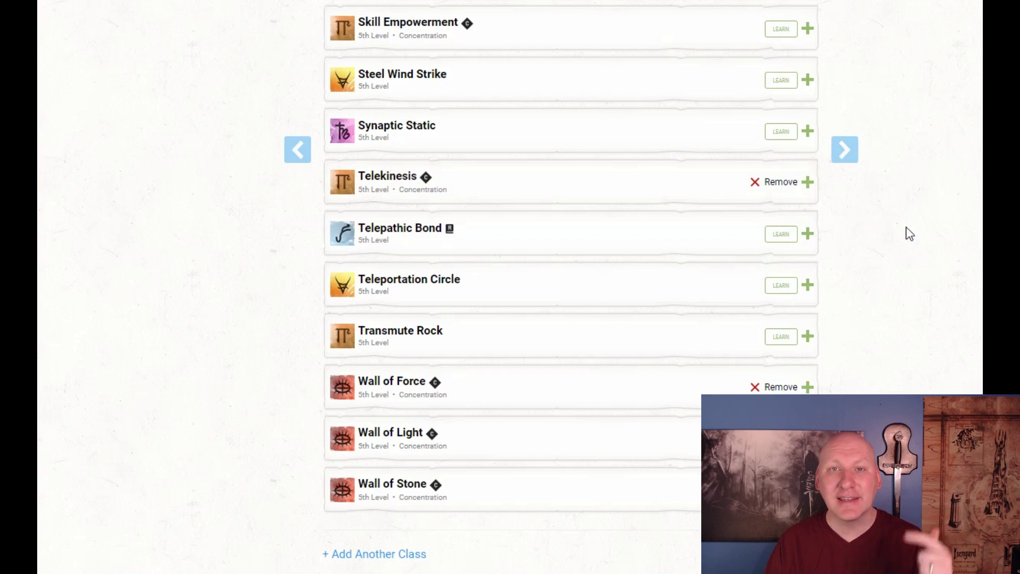
Expand the Telekinesis spell's details and read its casting information and its creature and object effects
{"action": "left_click", "coordinate": [807, 179]}
{"action": "scroll", "coordinate": [946, 283], "scroll_direction": "down", "scroll_amount": 1}
{"action": "scroll", "coordinate": [946, 283], "scroll_direction": "down", "scroll_amount": 3}
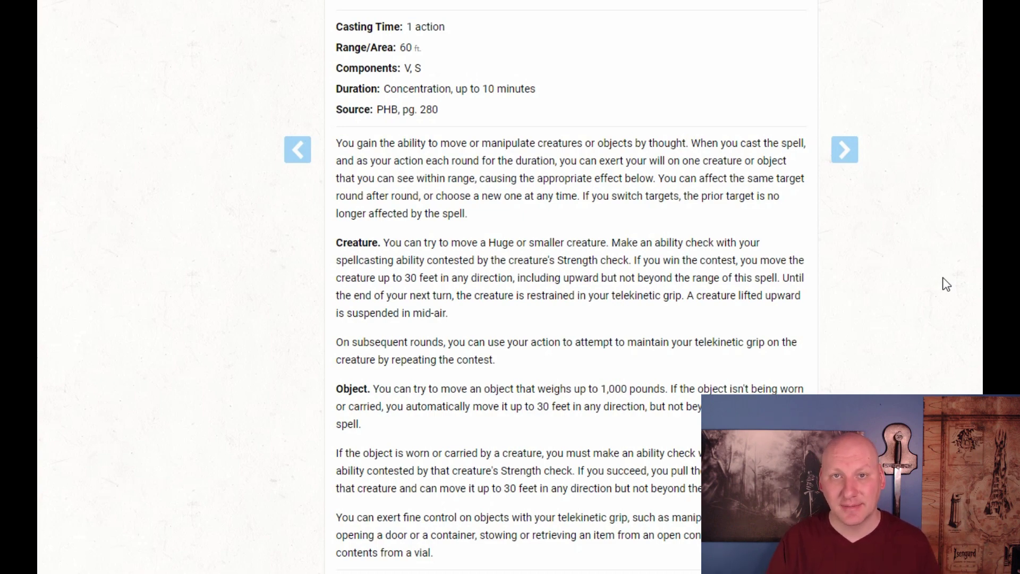
{"action": "scroll", "coordinate": [946, 283], "scroll_direction": "up", "scroll_amount": 1}
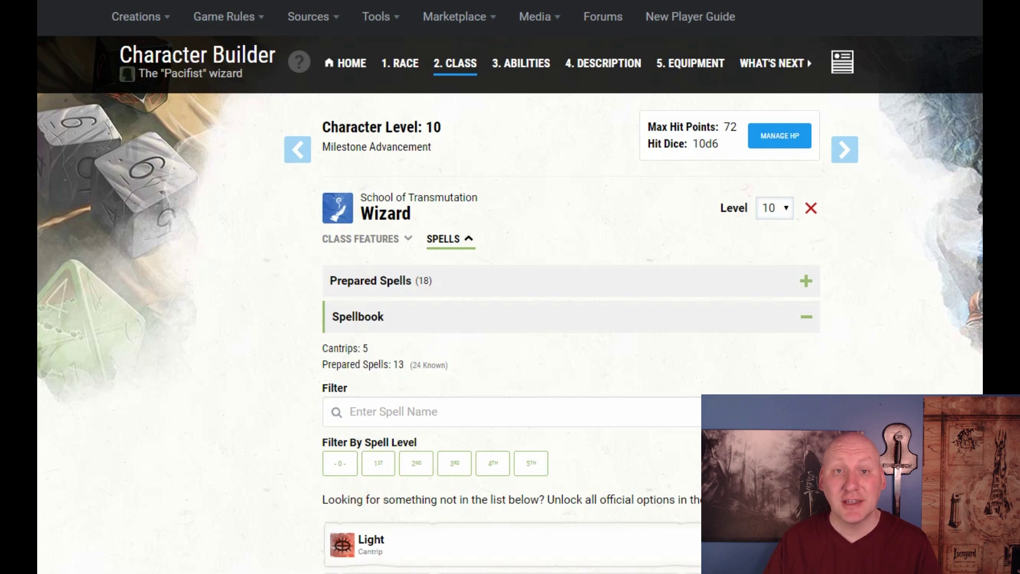
Review the level 10 wizard's spellbook from the 1st-level to the 5th-level spells, checking which ones are prepared
{"action": "scroll", "coordinate": [571, 286], "scroll_direction": "down", "scroll_amount": 10}
{"action": "scroll", "coordinate": [571, 286], "scroll_direction": "down", "scroll_amount": 3}
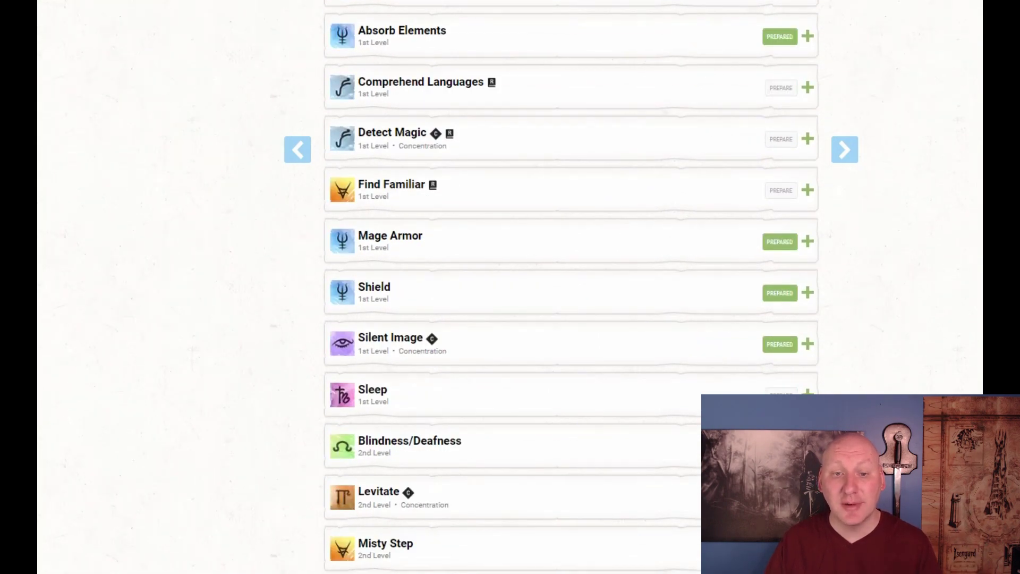
{"action": "scroll", "coordinate": [571, 287], "scroll_direction": "down", "scroll_amount": 4}
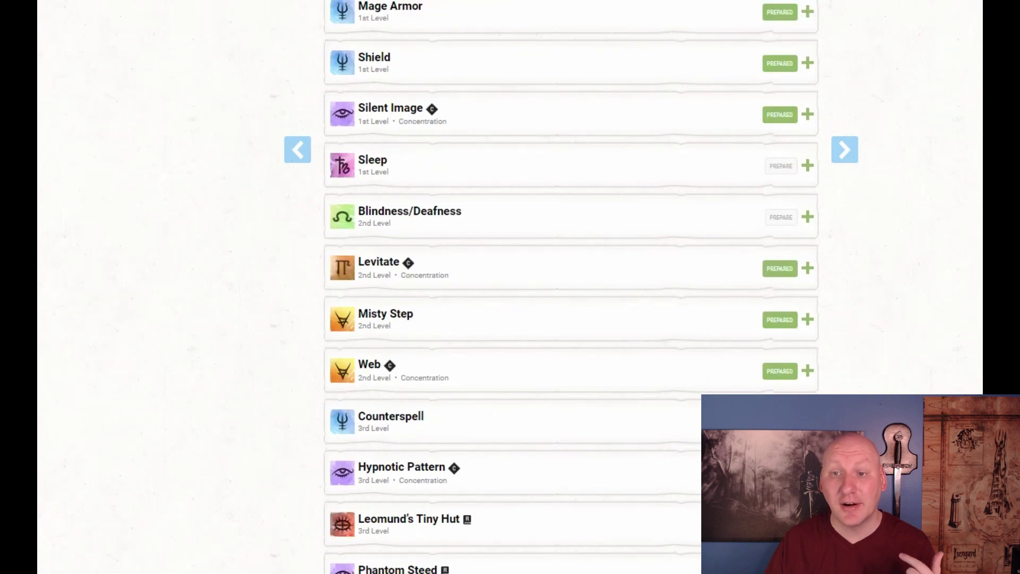
{"action": "scroll", "coordinate": [571, 287], "scroll_direction": "down", "scroll_amount": 3}
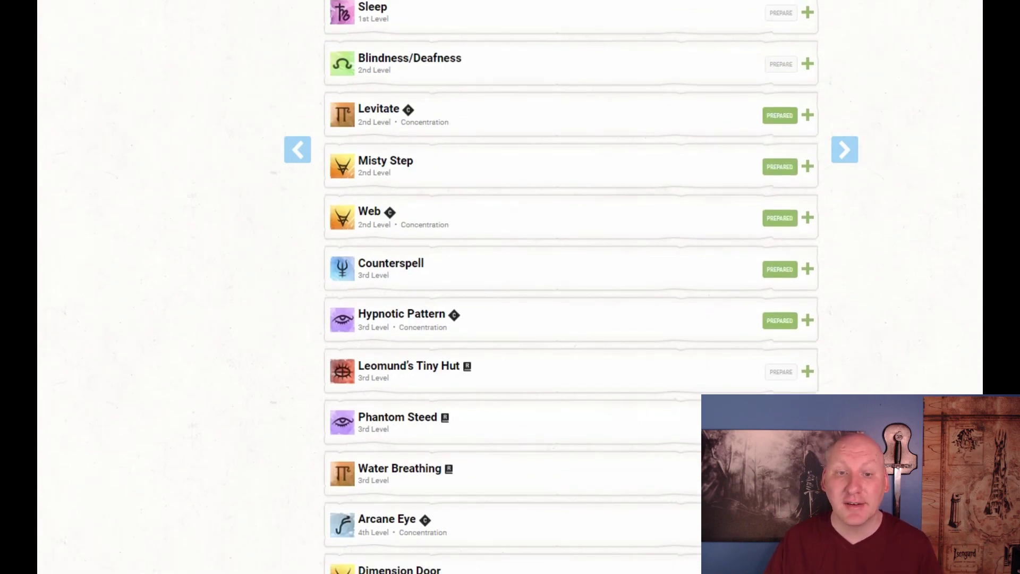
{"action": "scroll", "coordinate": [571, 287], "scroll_direction": "down", "scroll_amount": 3}
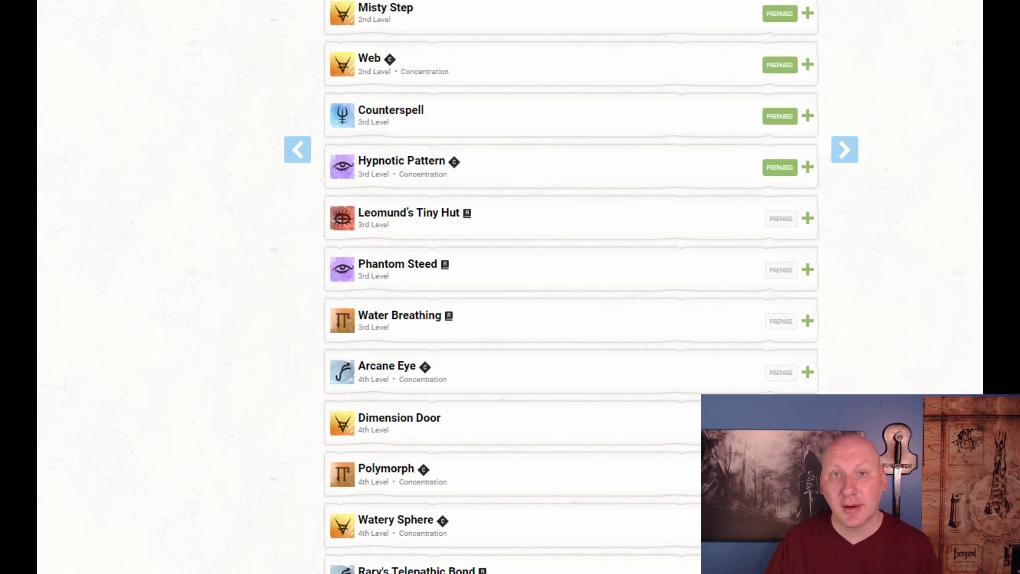
{"action": "scroll", "coordinate": [571, 287], "scroll_direction": "down", "scroll_amount": 4}
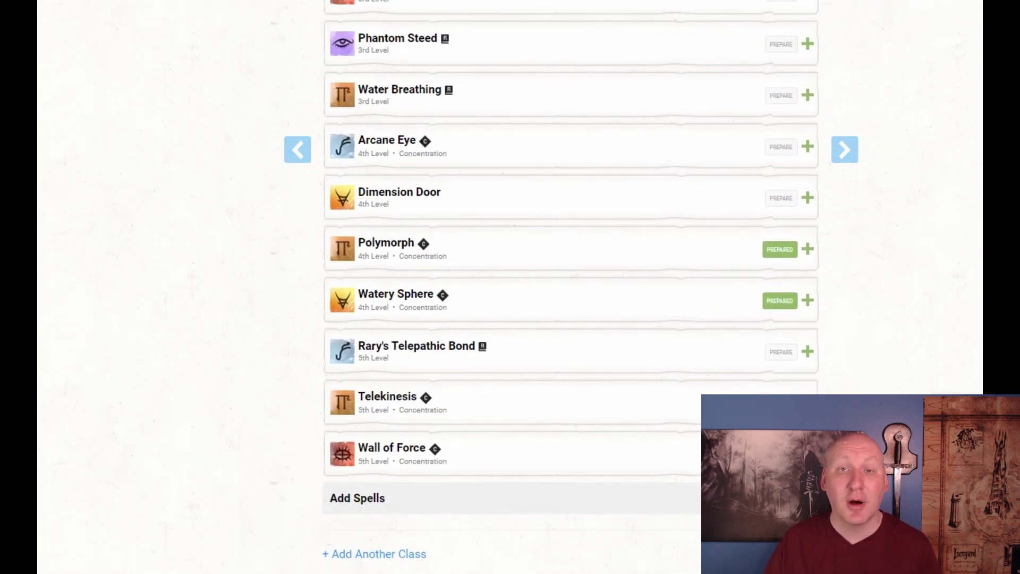